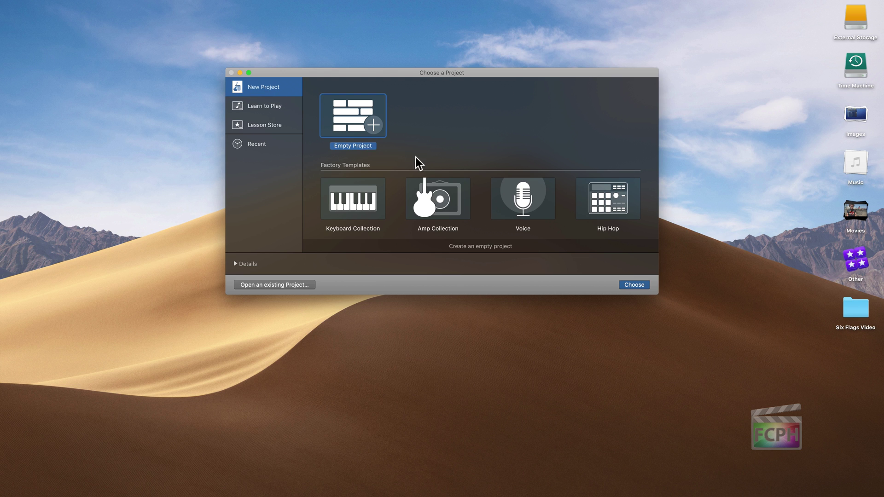
# Scroll the GarageBand project chooser down and back up to review the options.
pyautogui.scroll(-3, 412, 159)
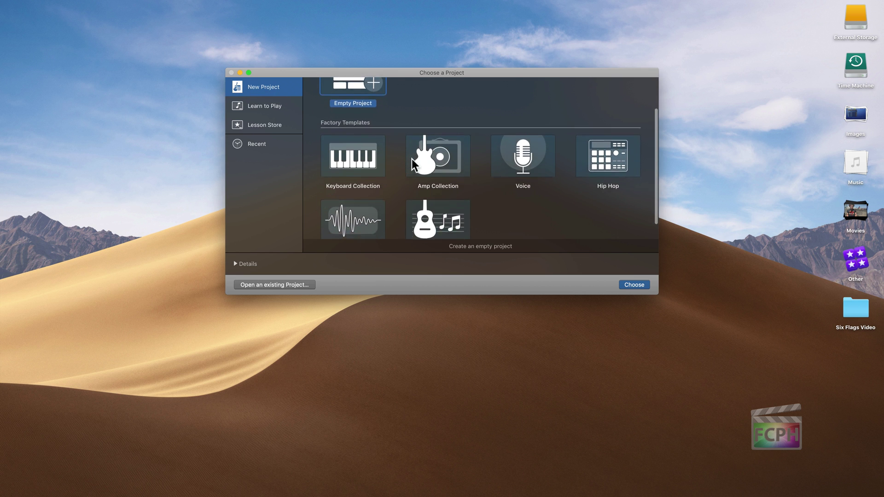
pyautogui.scroll(3, 412, 159)
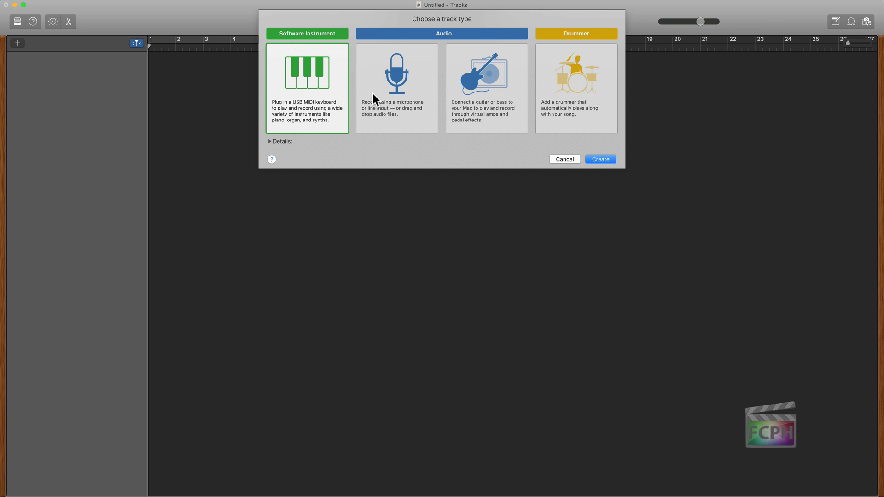
# Pick the microphone Audio track type, set its input to Input 1 + 2, and create it.
pyautogui.click(398, 88)
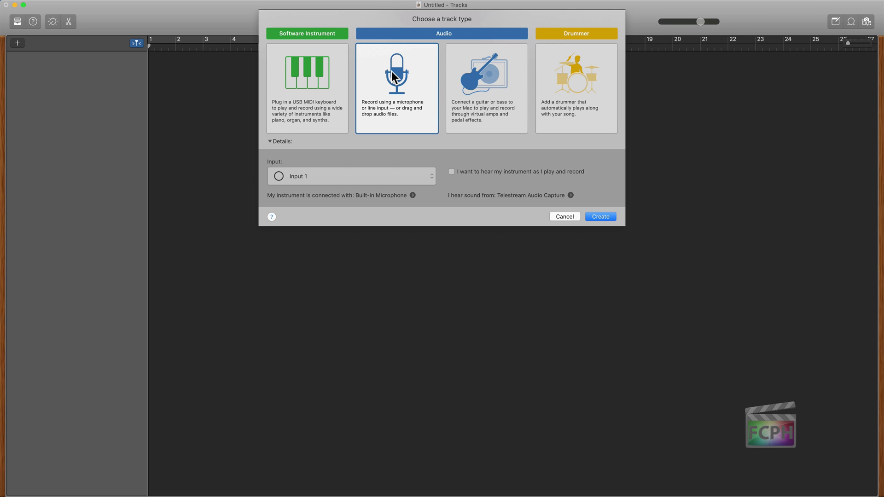
pyautogui.click(372, 176)
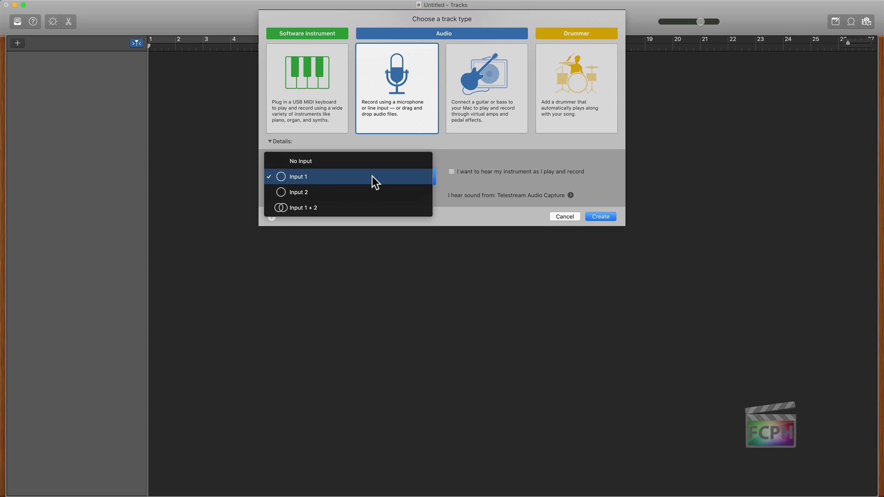
pyautogui.click(348, 207)
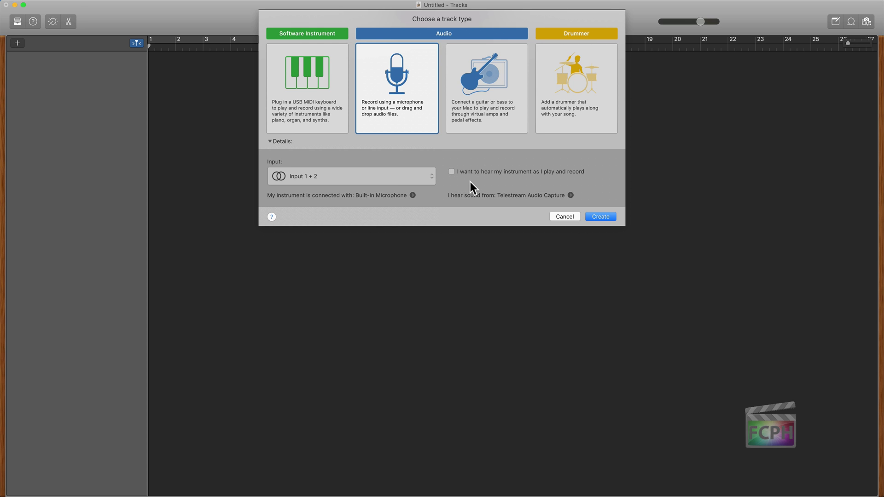
pyautogui.click(601, 216)
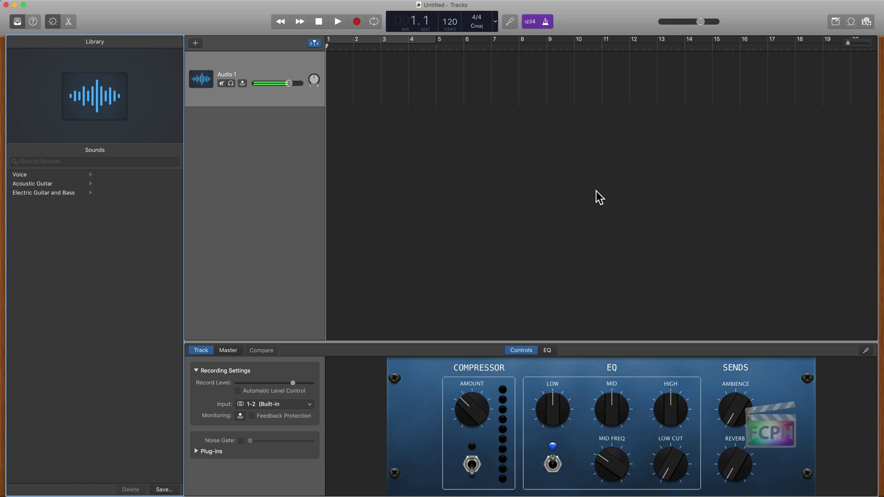
# Keep the track name Audio 1, record a voice clip to about bar 6, then rewind to the start.
pyautogui.click(231, 75)
pyautogui.doubleClick(231, 73)
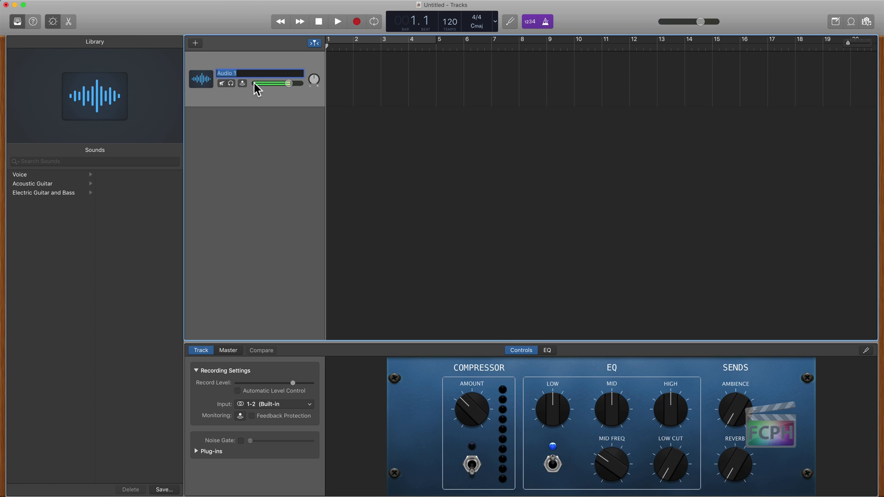
pyautogui.click(256, 102)
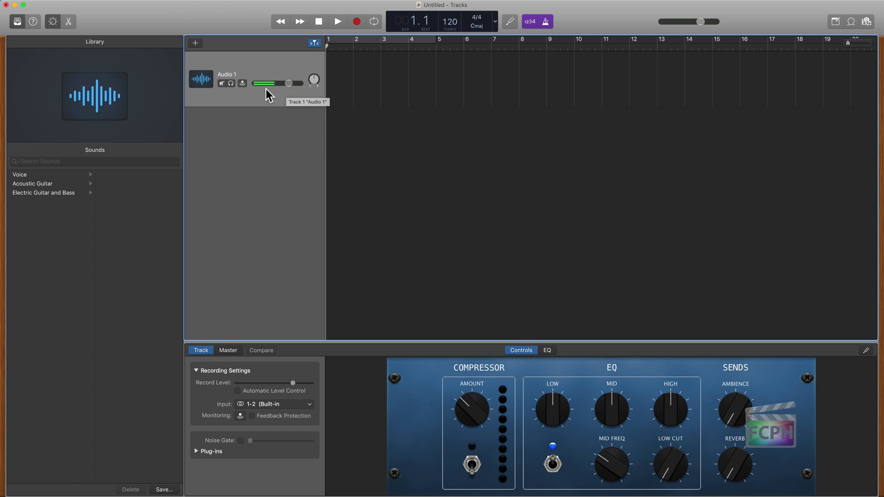
pyautogui.click(358, 28)
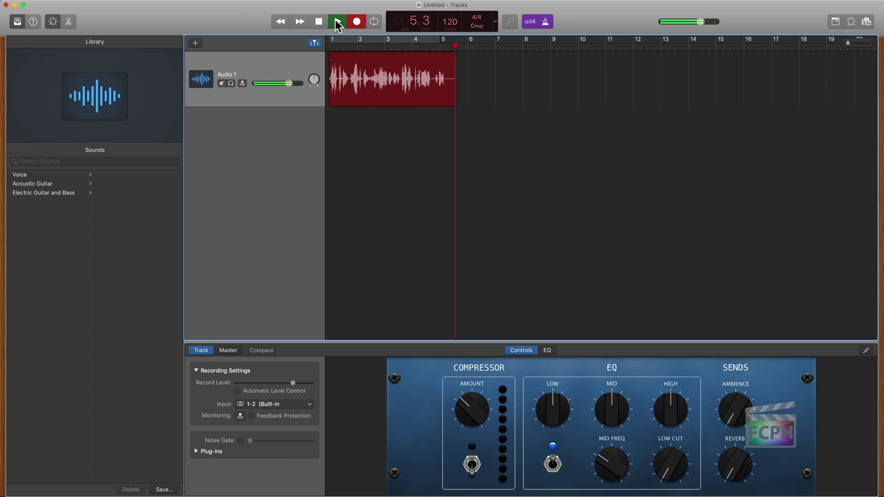
pyautogui.click(320, 23)
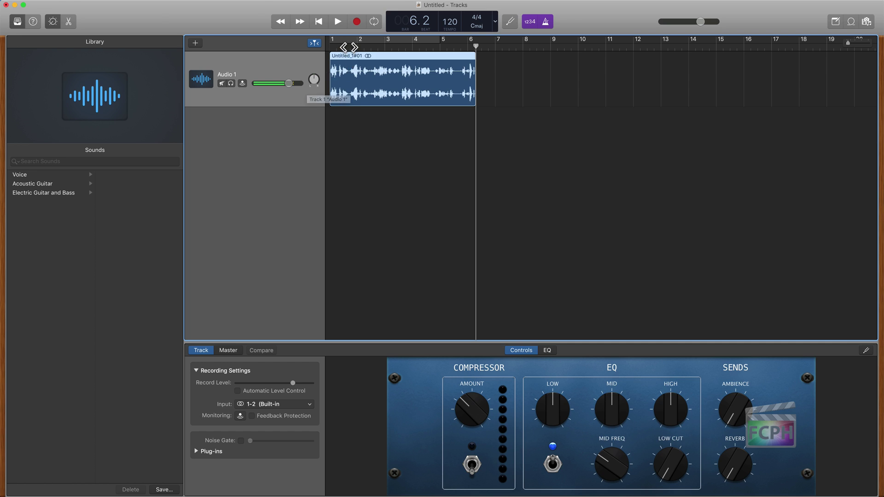
pyautogui.click(330, 44)
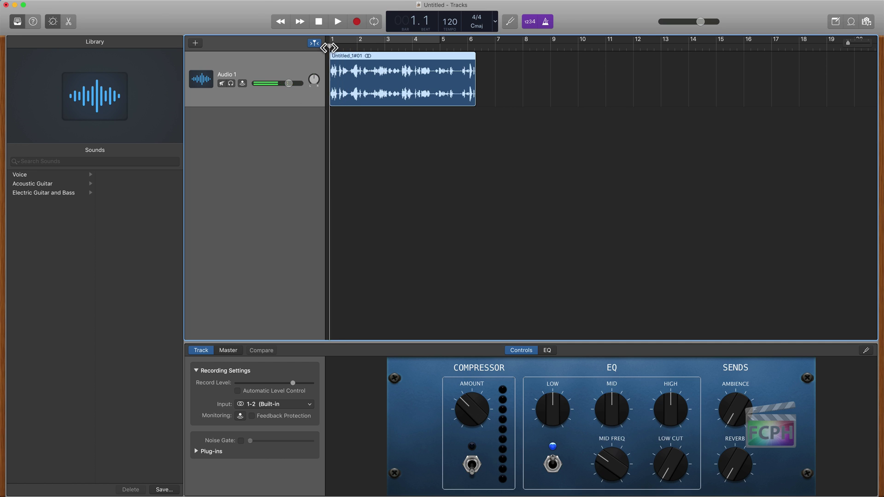
# Add a new Software Instrument track, which defaults to Classic Electric Piano.
pyautogui.click(194, 45)
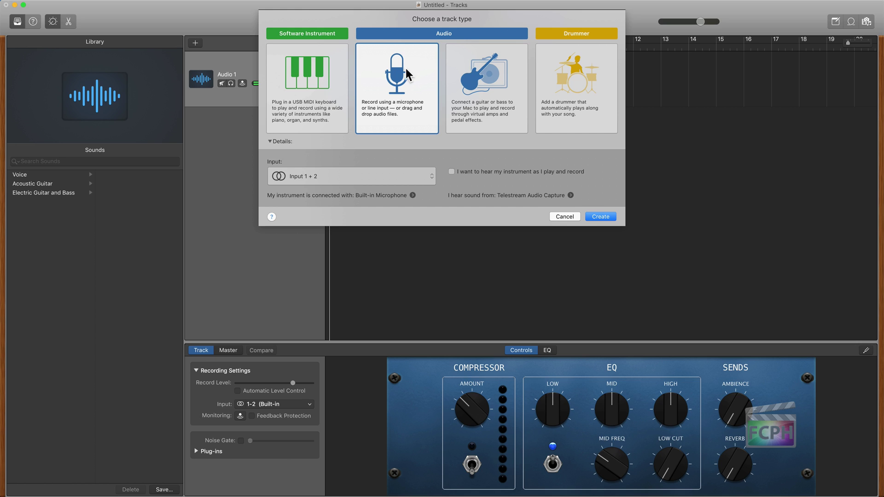
pyautogui.click(321, 85)
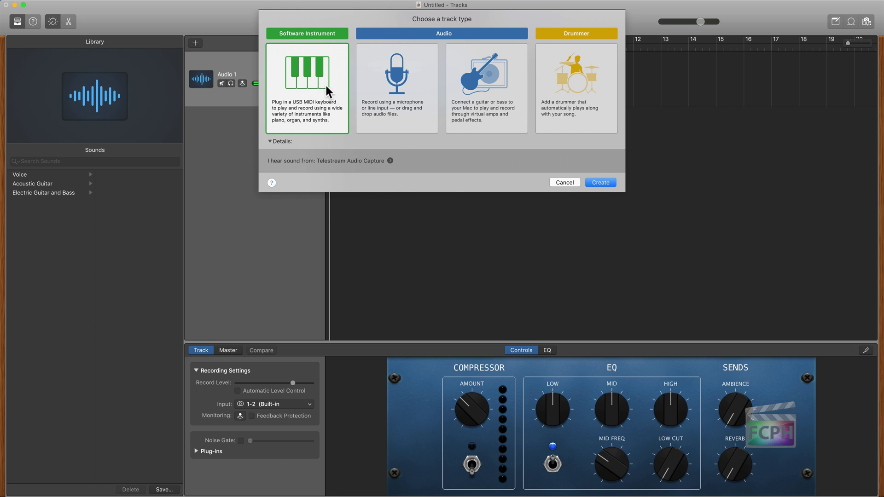
pyautogui.click(598, 182)
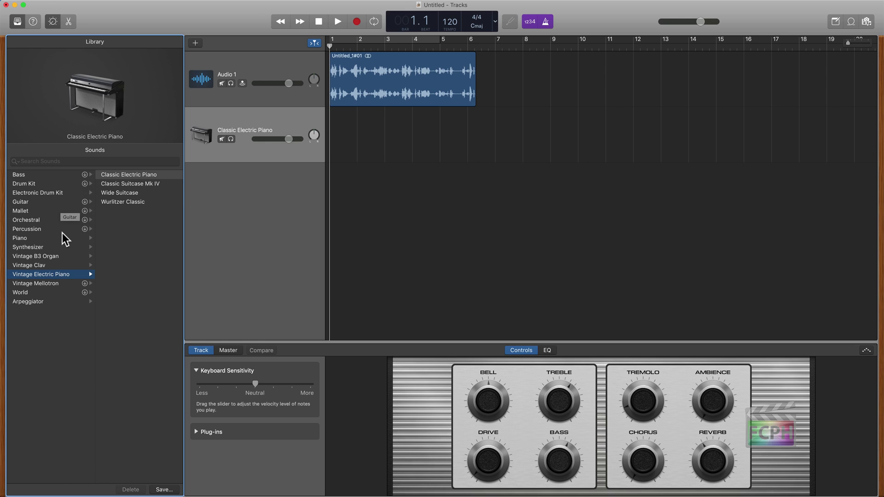
# Choose Deep Tech from the Electronic Drum Kit sounds in the Library.
pyautogui.click(61, 193)
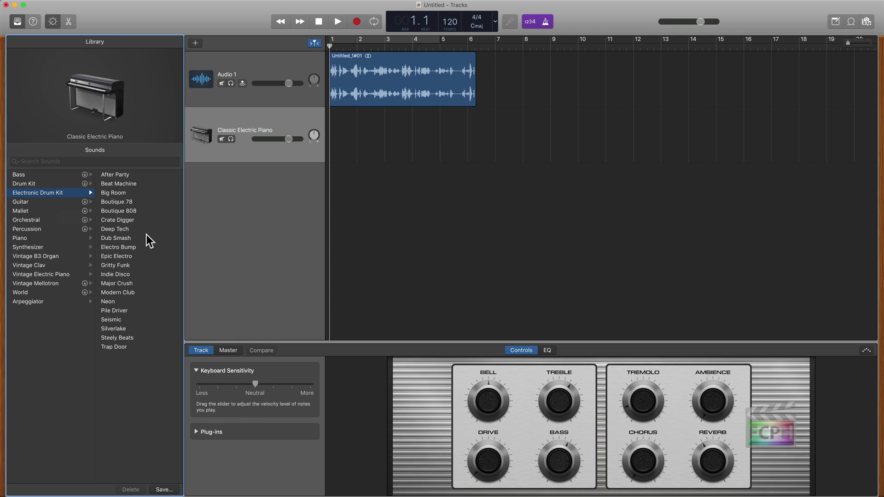
pyautogui.click(126, 228)
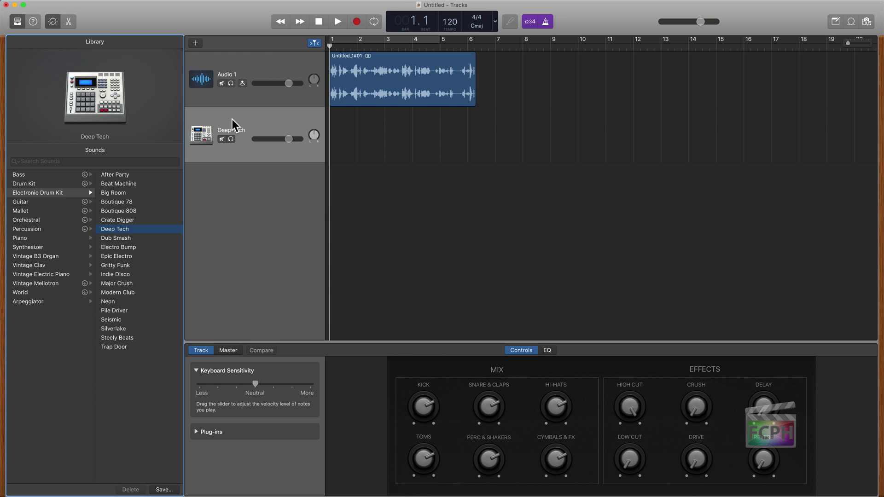
# Show the Musical Typing keyboard from the Window menu and move it higher on screen.
pyautogui.moveTo(256, 3)
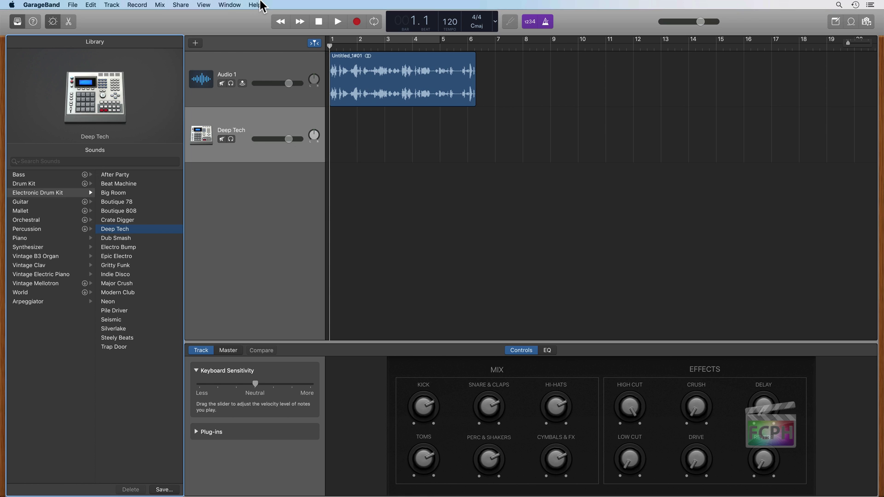
pyautogui.click(229, 4)
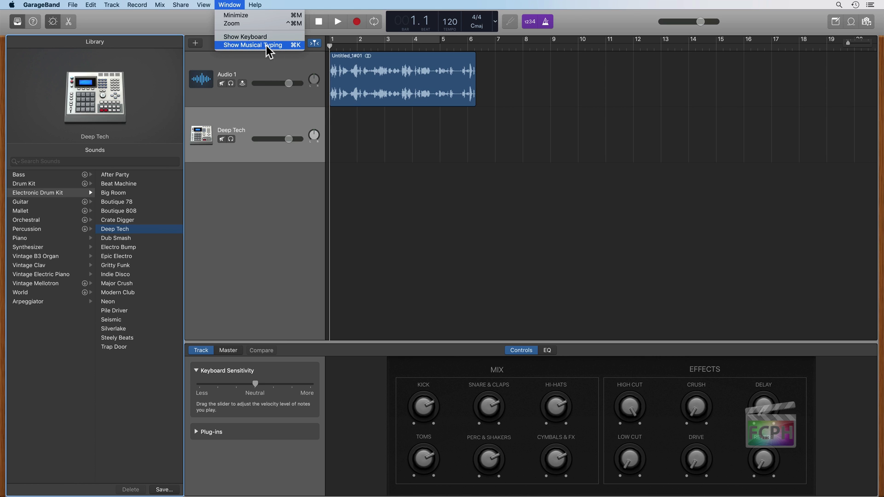
pyautogui.click(283, 46)
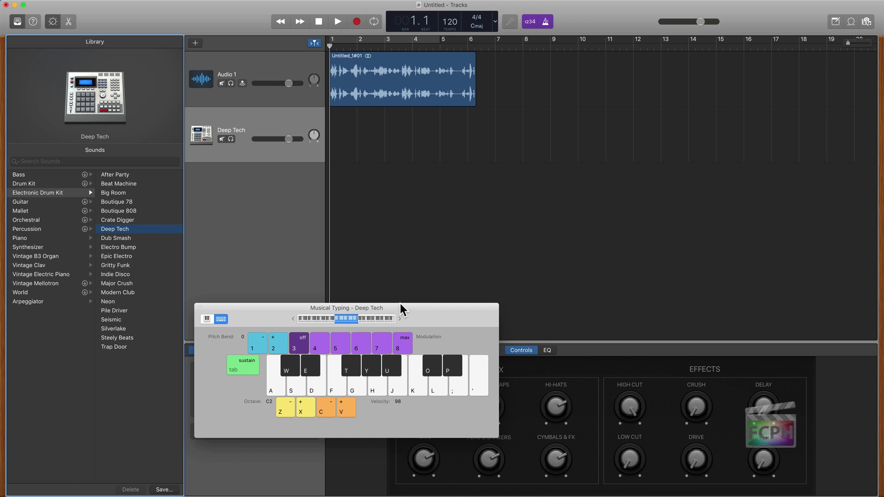
pyautogui.moveTo(402, 306); pyautogui.dragTo(493, 190)
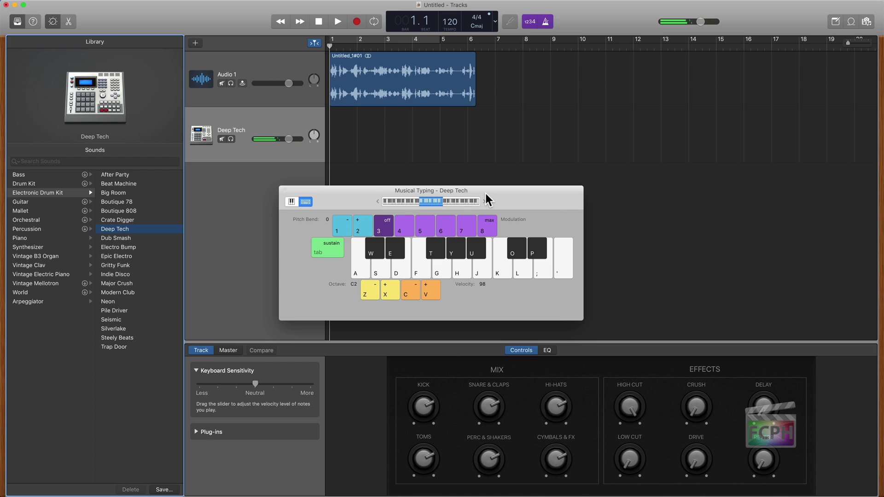
# Play Deep Tech drum sounds with the F, S, H and D keys, then browse Vintage Electric Piano sounds.
pyautogui.press('f')
pyautogui.press('s')
pyautogui.press('h')
pyautogui.press('d')
pyautogui.click(65, 274)
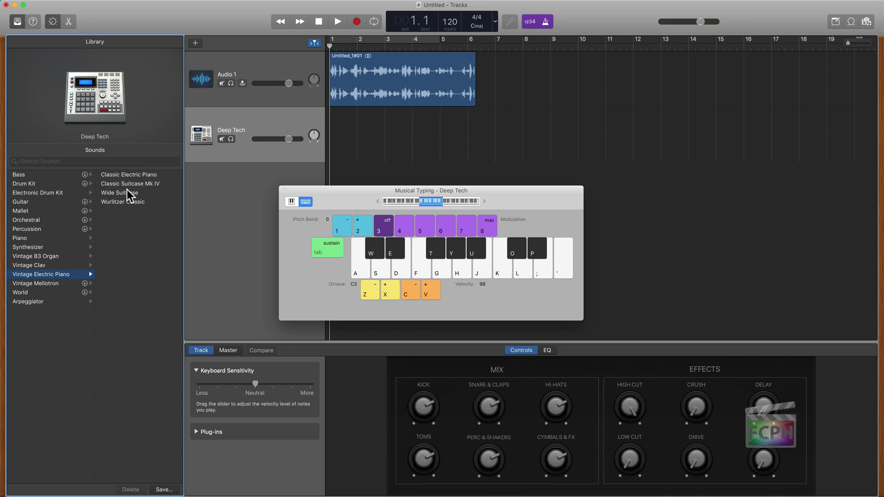
# Switch the track back to Classic Electric Piano and test it with a few Musical Typing notes.
pyautogui.click(123, 173)
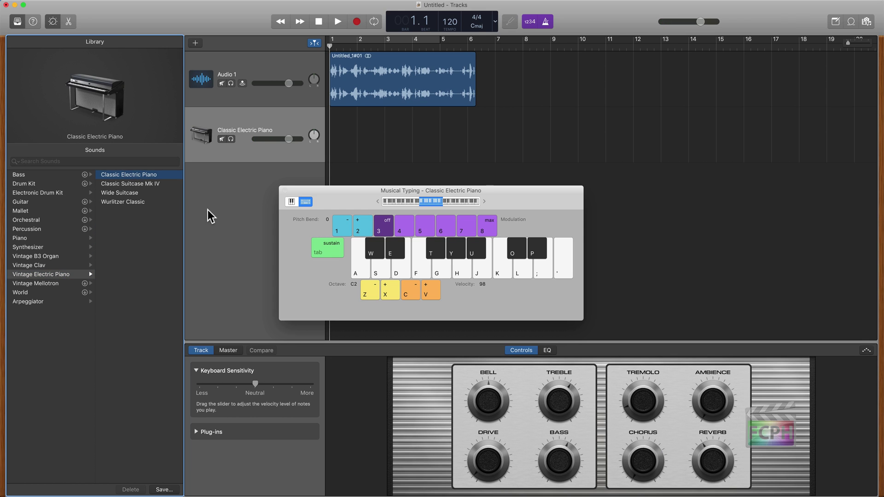
pyautogui.press('d')
pyautogui.press('s')
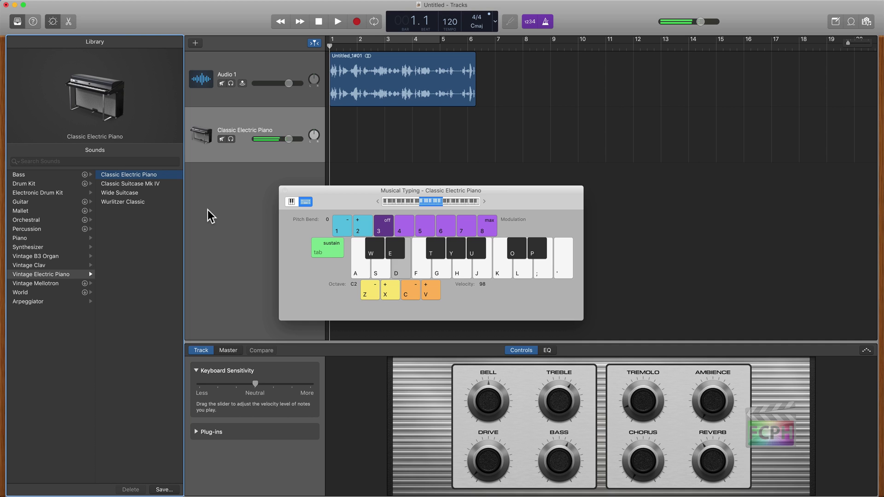
pyautogui.press('f')
pyautogui.press('g')
pyautogui.press('j')
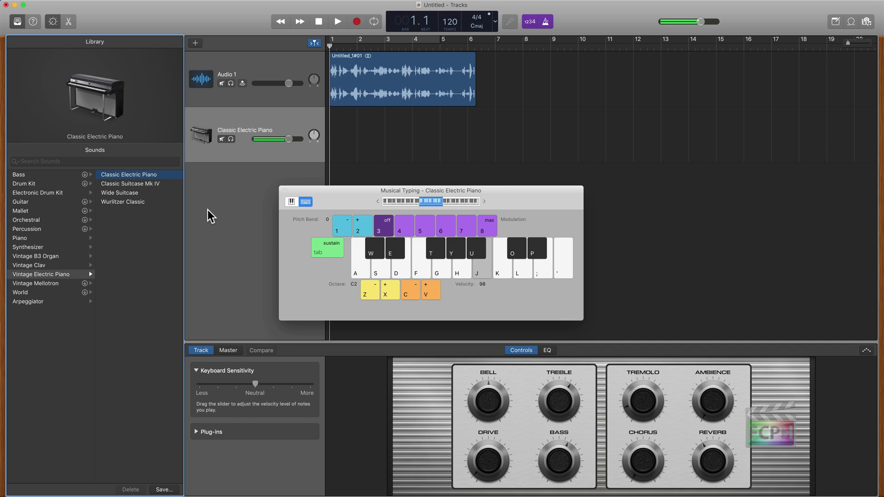
# Record a short piano part of seven Musical Typing notes, ending around bar 4.
pyautogui.click(355, 23)
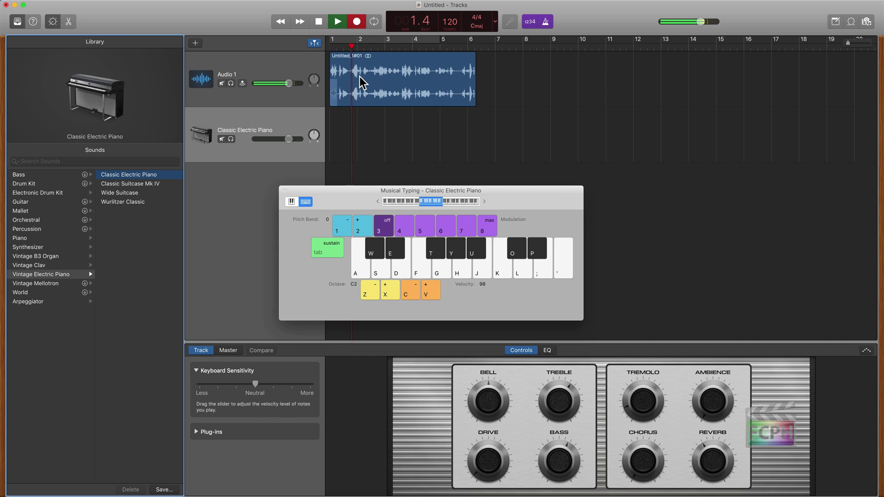
pyautogui.press('j')
pyautogui.press('a')
pyautogui.press('k')
pyautogui.press('s')
pyautogui.press('t')
pyautogui.press('f')
pyautogui.press('j')
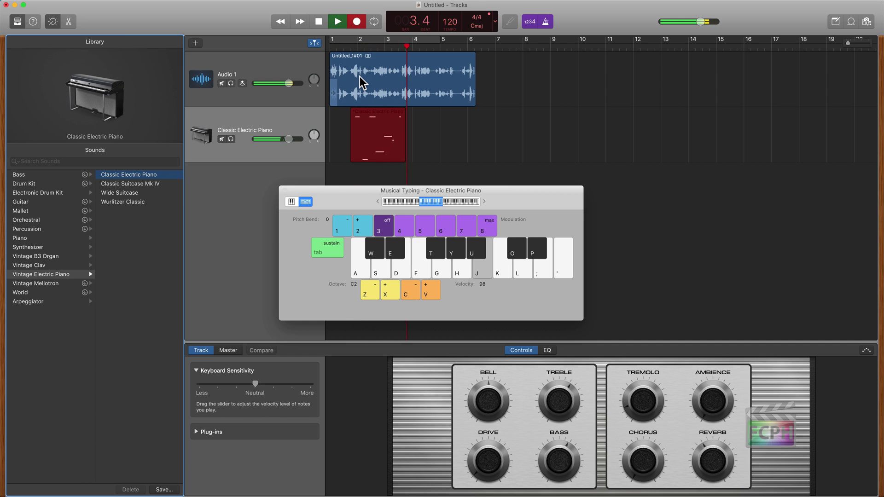
pyautogui.click(318, 22)
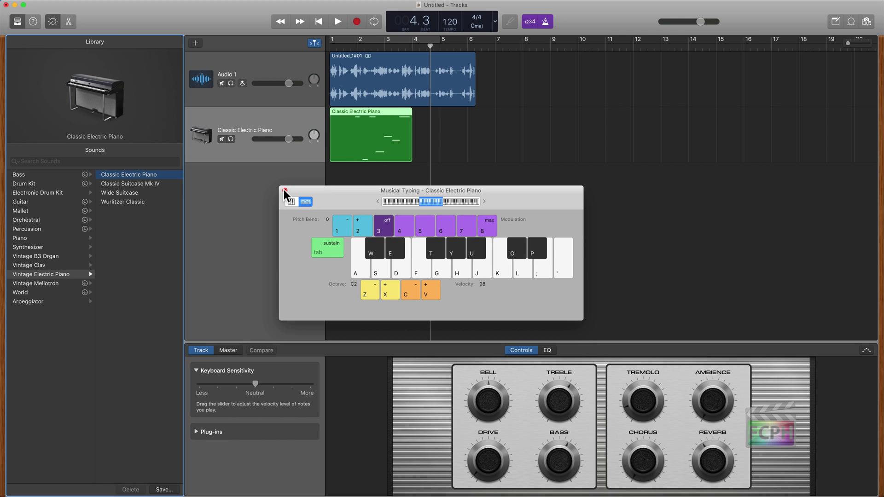
# Close Musical Typing, select the piano region, and display the Master Echo effect settings.
pyautogui.click(284, 190)
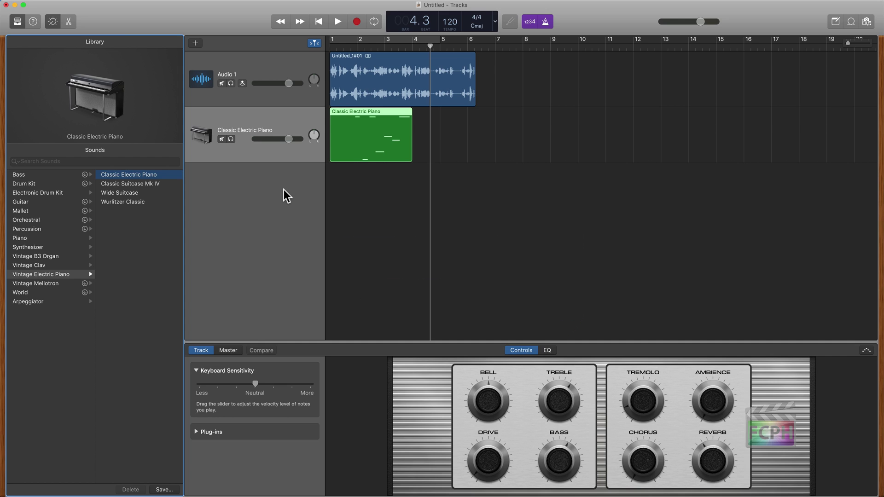
pyautogui.click(370, 142)
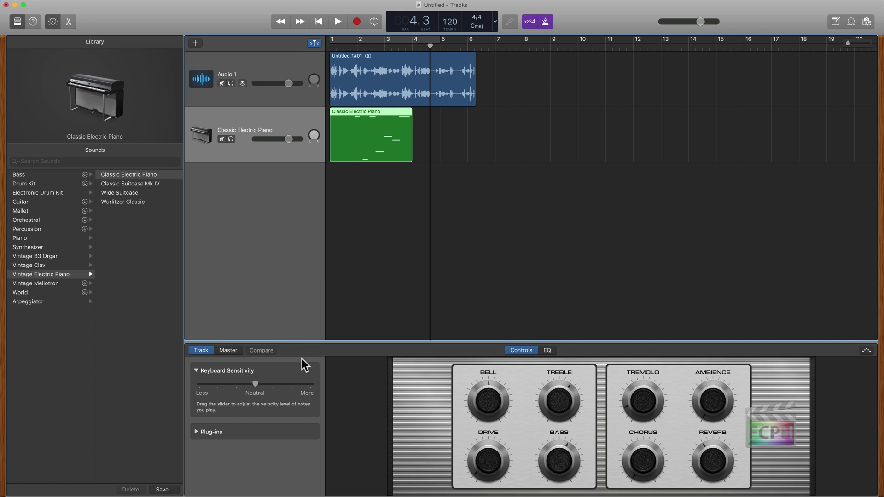
pyautogui.click(228, 351)
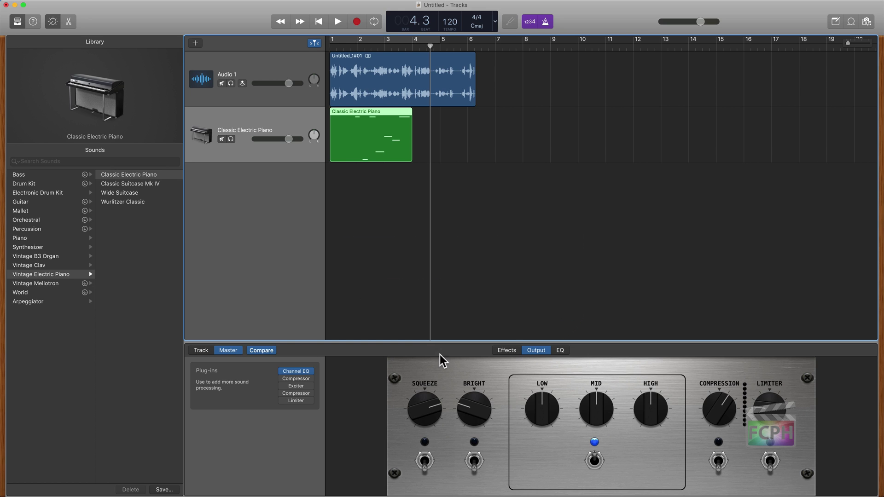
pyautogui.click(507, 351)
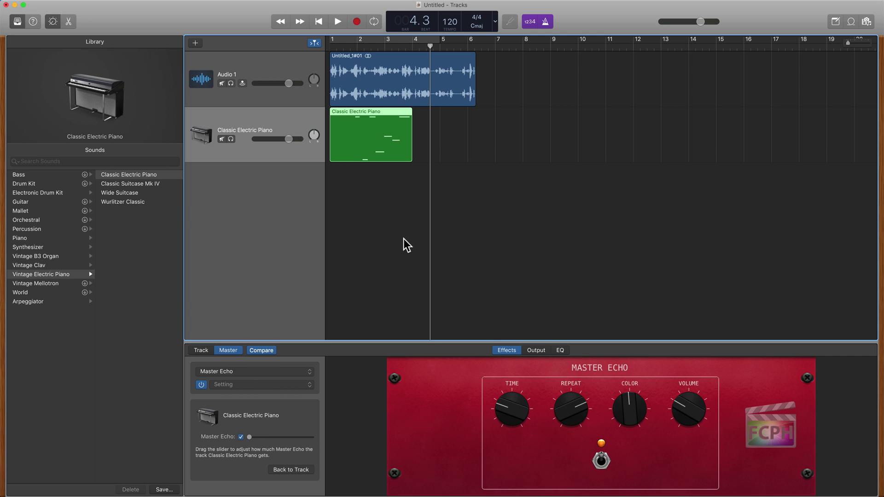
# Send the song via Share > Song to Media Browser, then save it with the default name Project.
pyautogui.moveTo(113, 6)
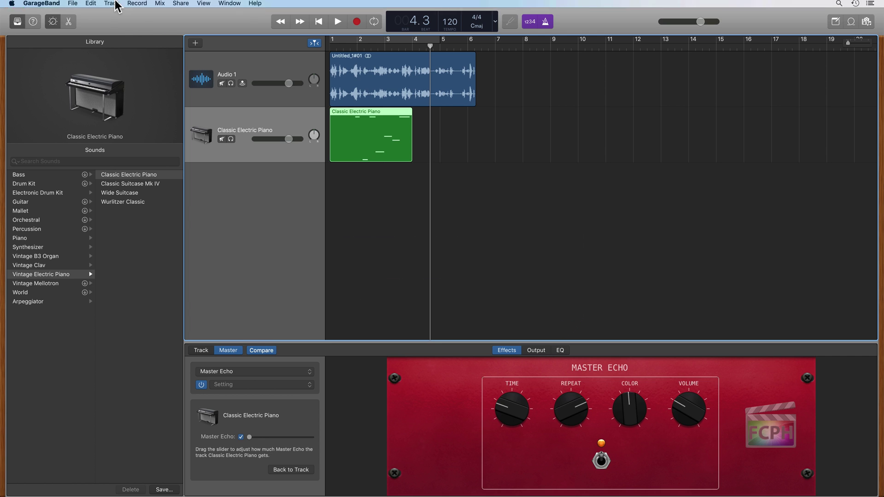
pyautogui.click(187, 6)
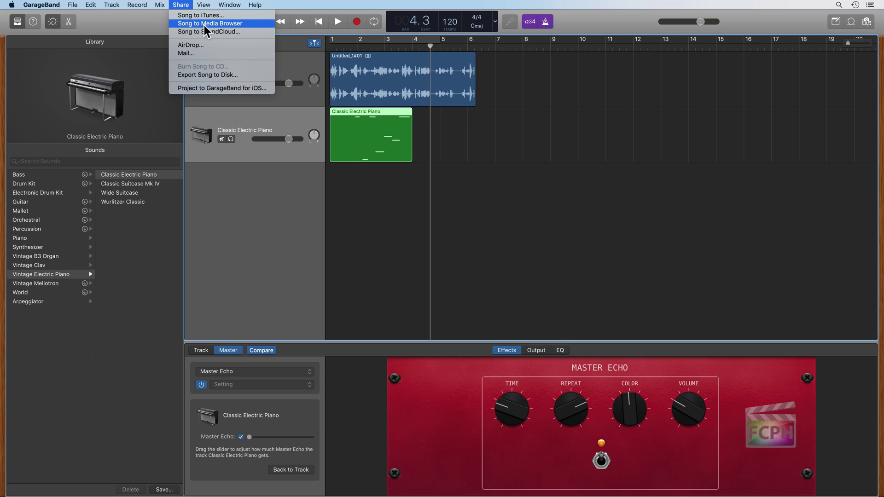
pyautogui.click(233, 24)
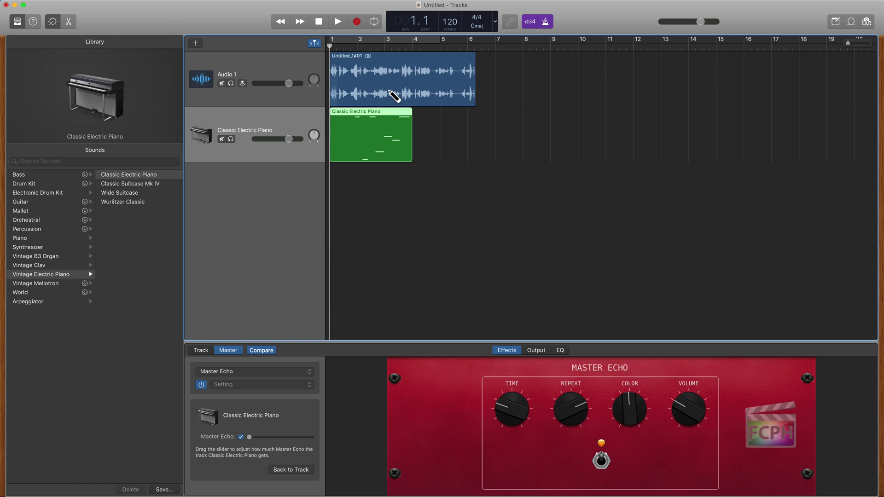
pyautogui.press('super+s')
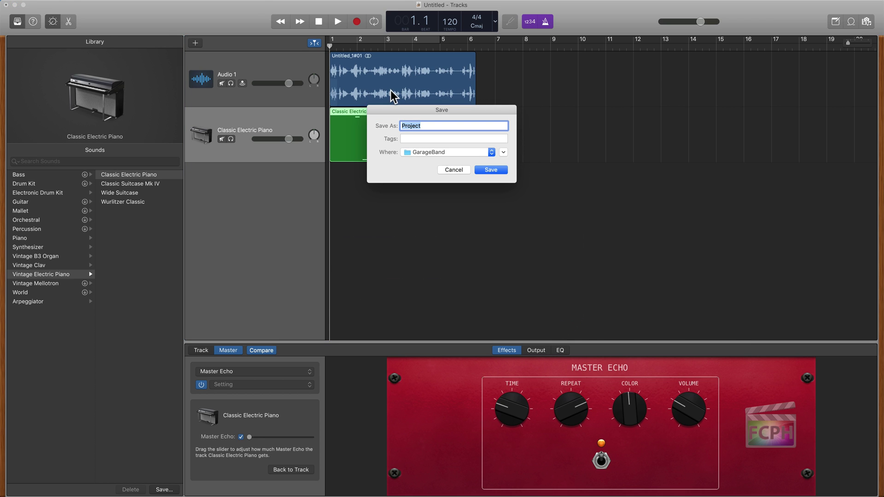
pyautogui.press('Return')
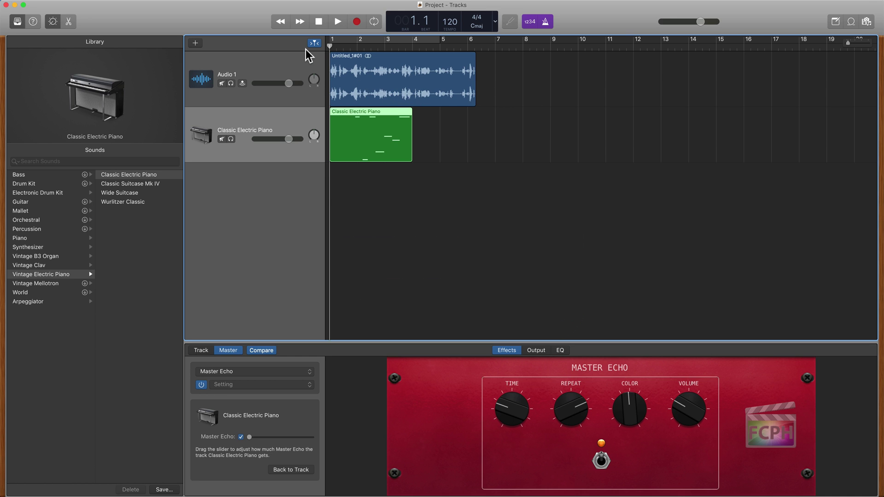
# In Final Cut Pro's Photos and Audio browser, drag the GarageBand song Project into the timeline below Song.
pyautogui.moveTo(364, 494)
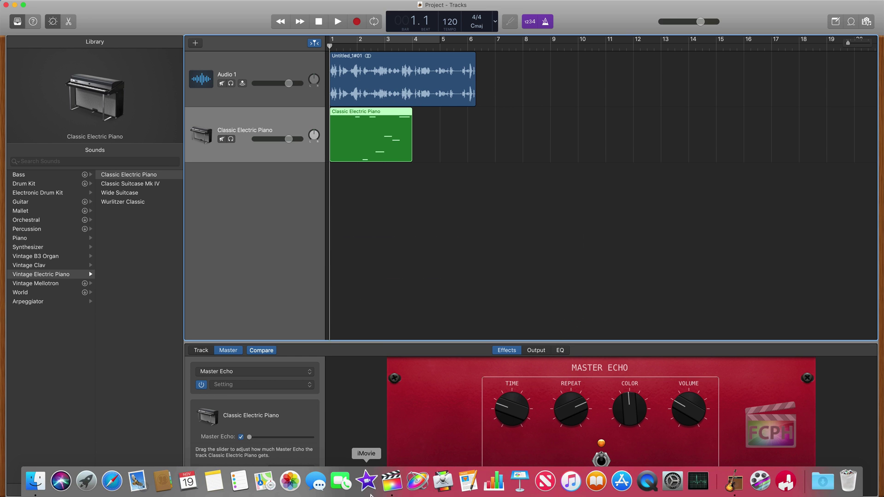
pyautogui.click(393, 489)
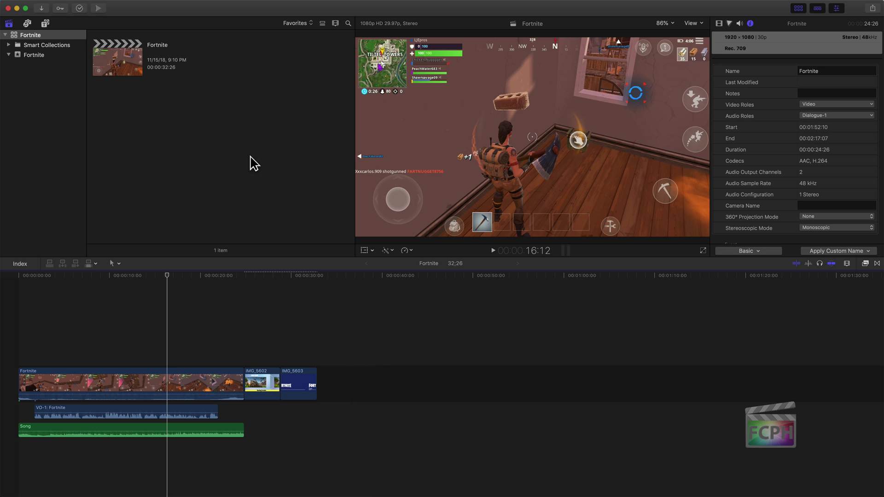
pyautogui.click(27, 24)
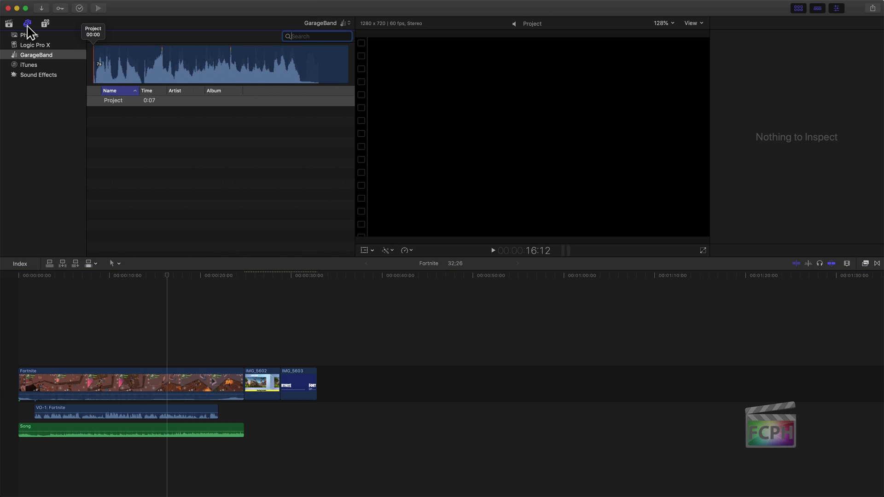
pyautogui.click(61, 56)
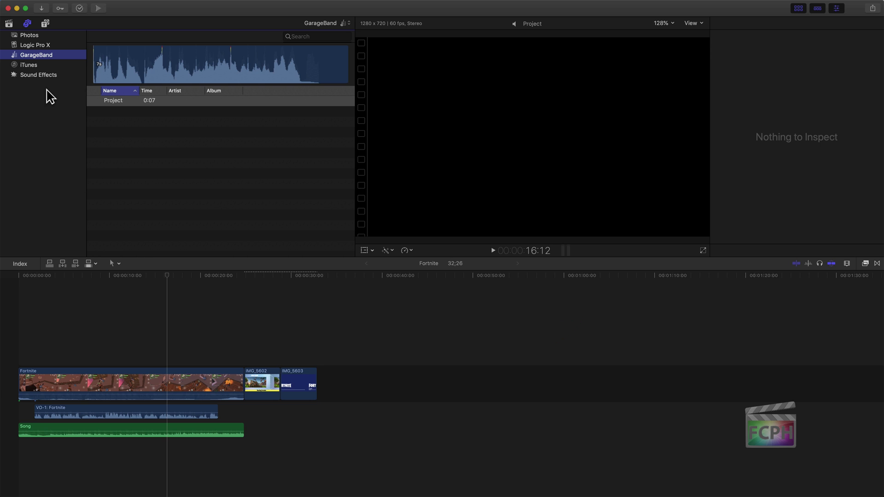
pyautogui.click(121, 103)
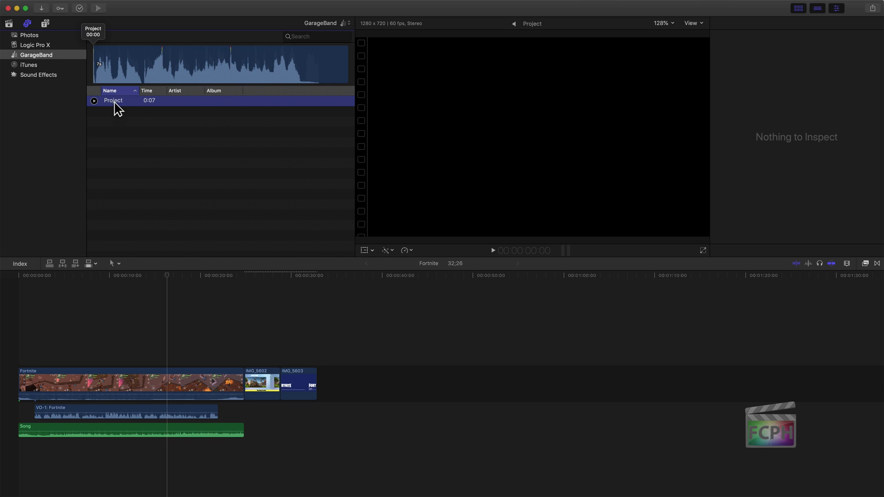
pyautogui.moveTo(135, 116); pyautogui.dragTo(73, 453)
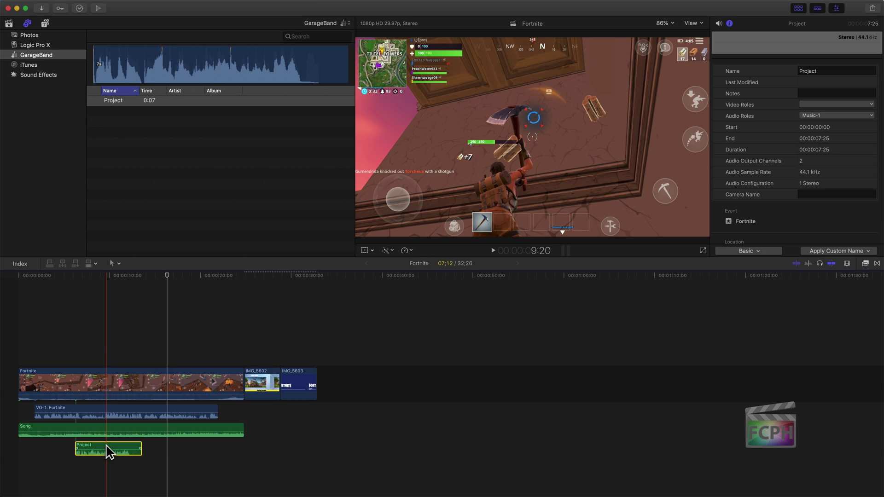
# In GarageBand, shift the Classic Electric Piano region and Untitled_1#01 voice region later, to about bar 3.7.
pyautogui.press('super+Tab')
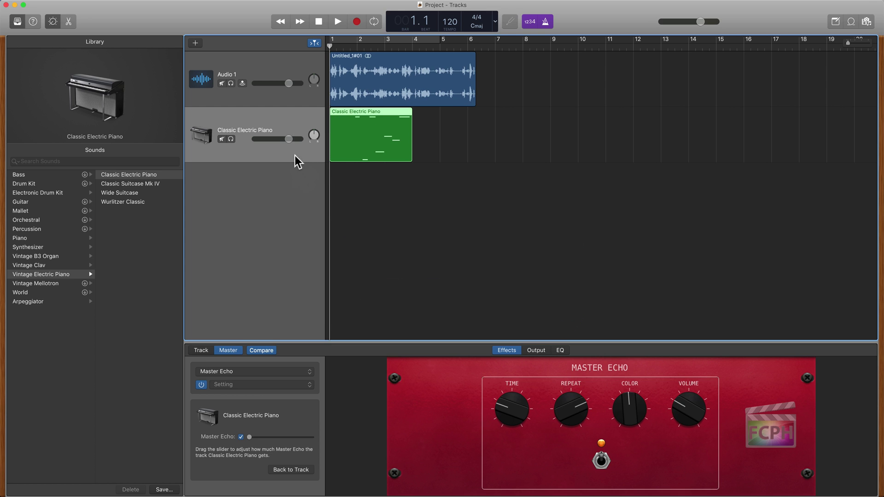
pyautogui.moveTo(359, 122); pyautogui.dragTo(404, 126)
pyautogui.moveTo(396, 92); pyautogui.dragTo(432, 76)
# Re-share the updated song to the Media Browser and return to Final Cut Pro.
pyautogui.moveTo(210, 2)
pyautogui.click(180, 4)
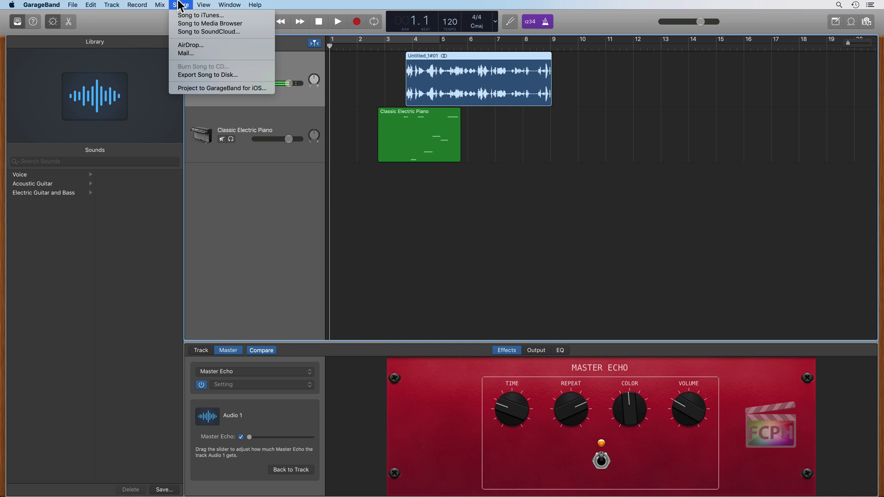
pyautogui.click(195, 26)
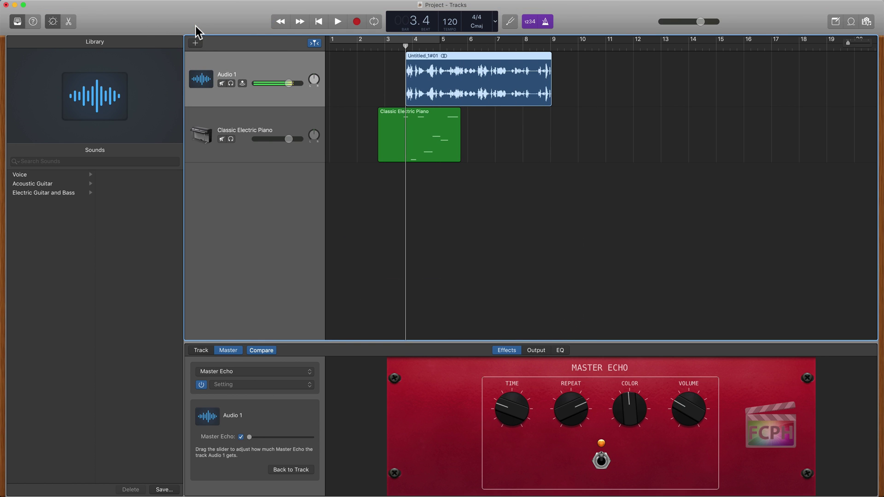
pyautogui.press('super+Tab')
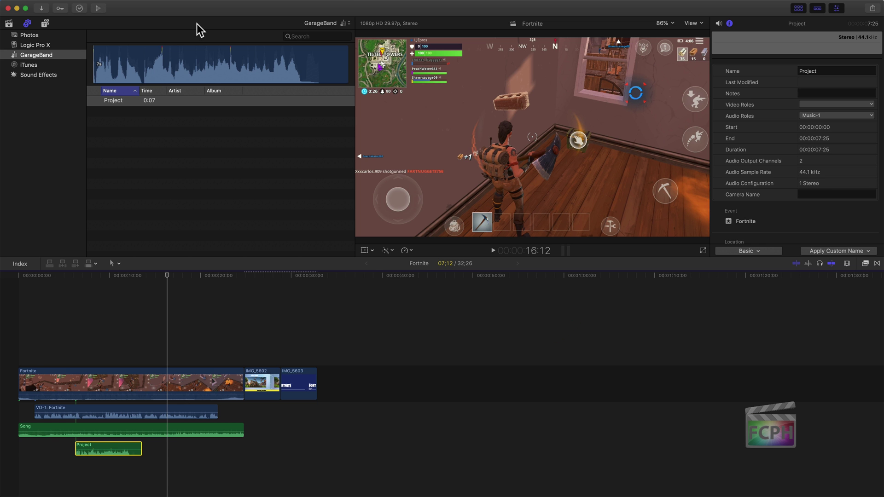
# Browse the audio sources back to GarageBand songs and drag the updated Project onto the timeline's Project clip.
pyautogui.click(170, 162)
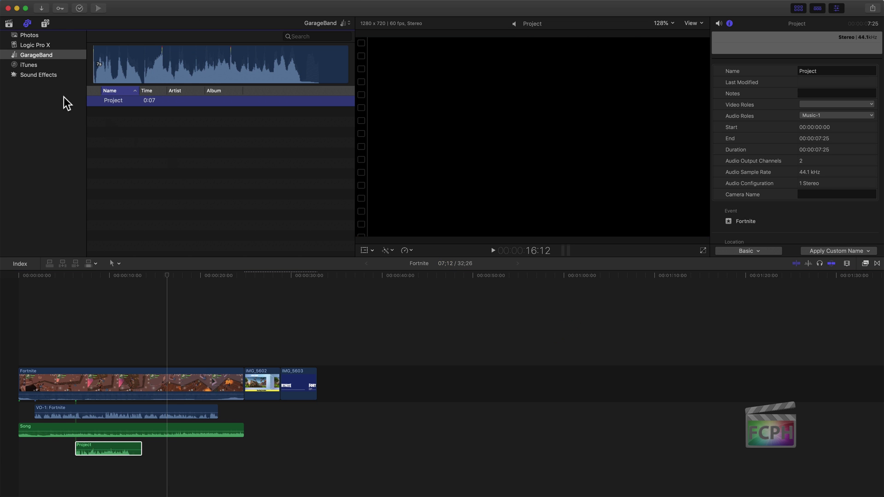
pyautogui.click(50, 74)
pyautogui.click(46, 55)
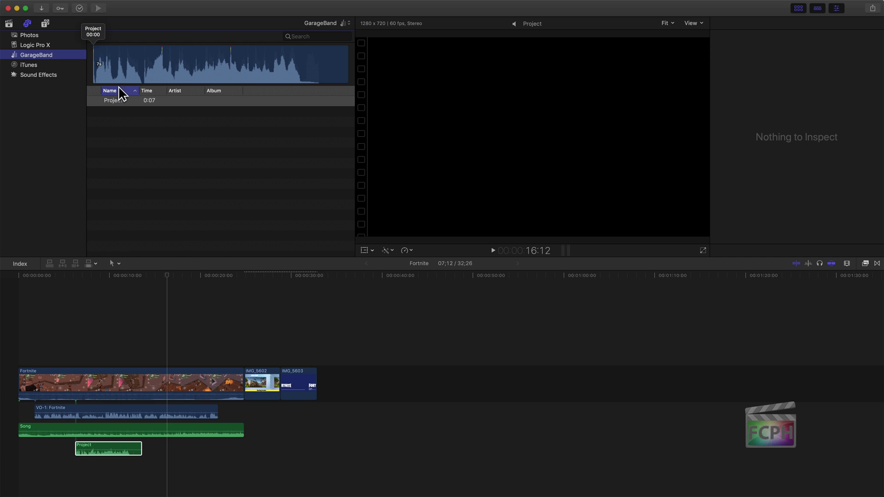
pyautogui.click(8, 23)
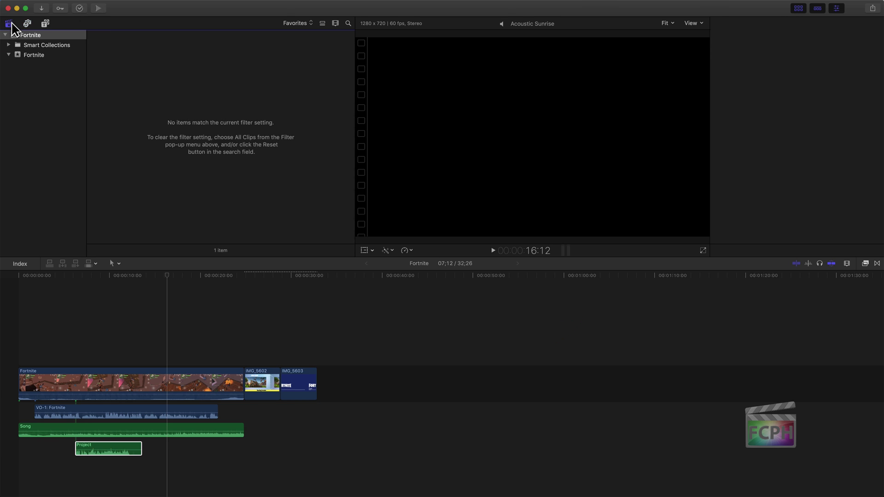
pyautogui.click(28, 23)
pyautogui.click(34, 65)
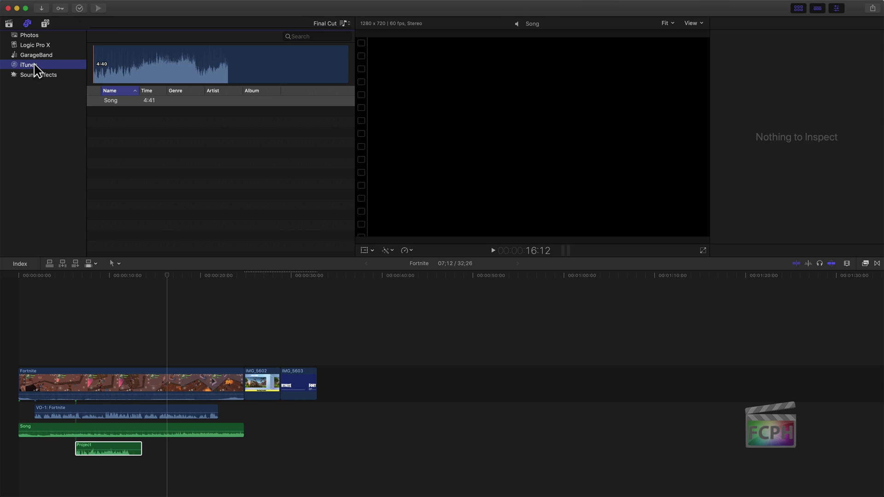
pyautogui.click(36, 56)
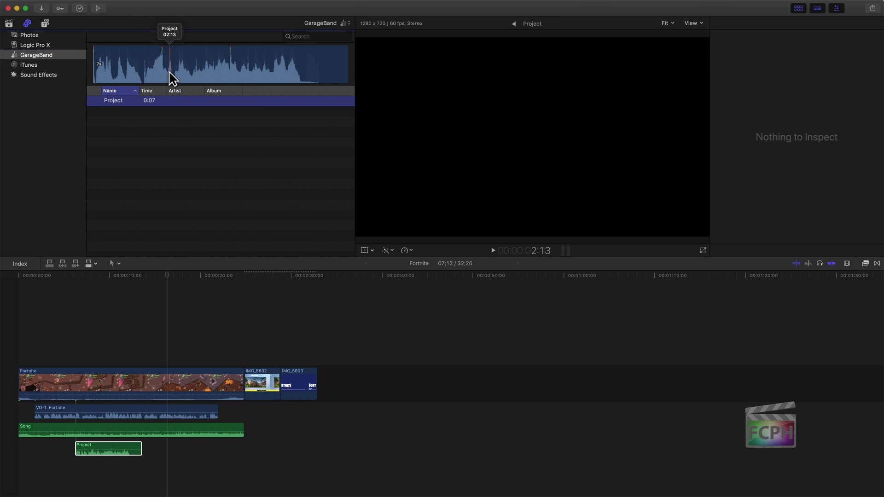
pyautogui.moveTo(161, 72); pyautogui.dragTo(101, 450)
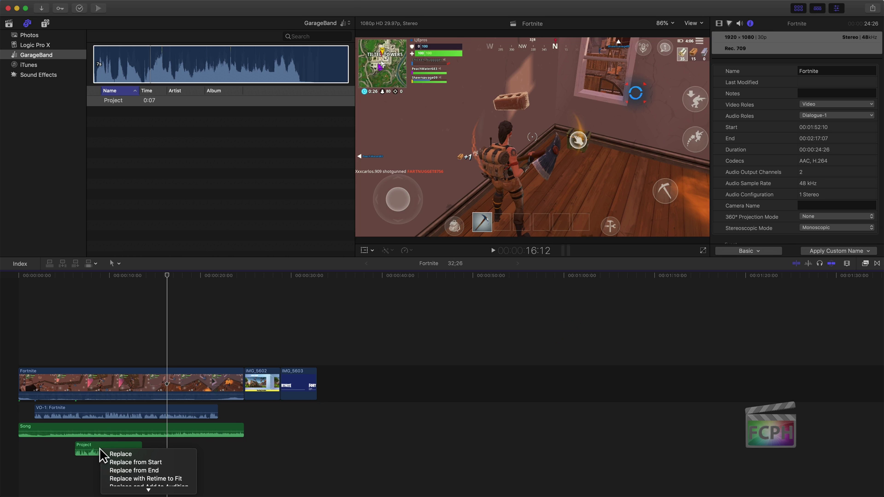
# Choose Replace so the updated GarageBand song swaps in for the old Project clip.
pyautogui.click(130, 454)
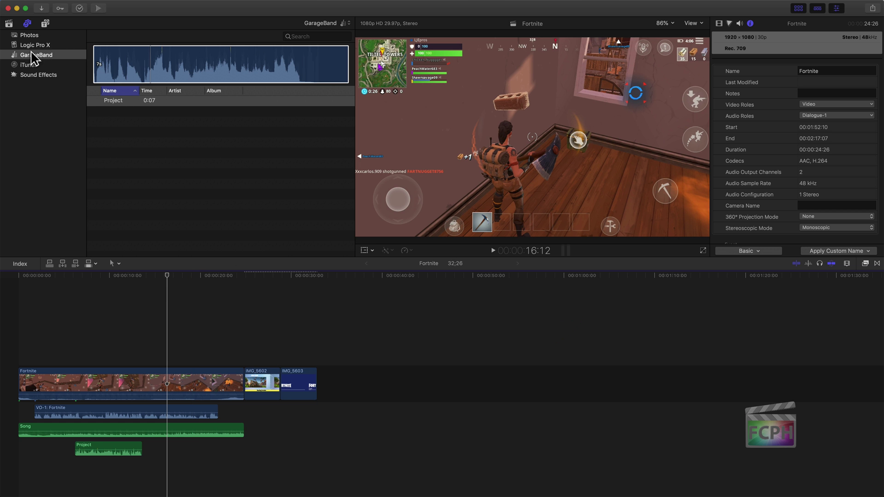
# Browse the Logic Pro X audio source in the media browser, which lists no songs.
pyautogui.click(49, 44)
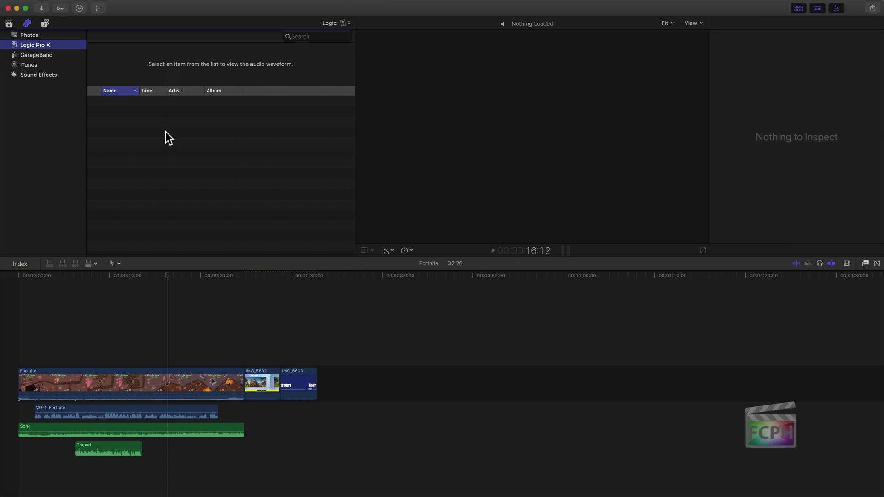